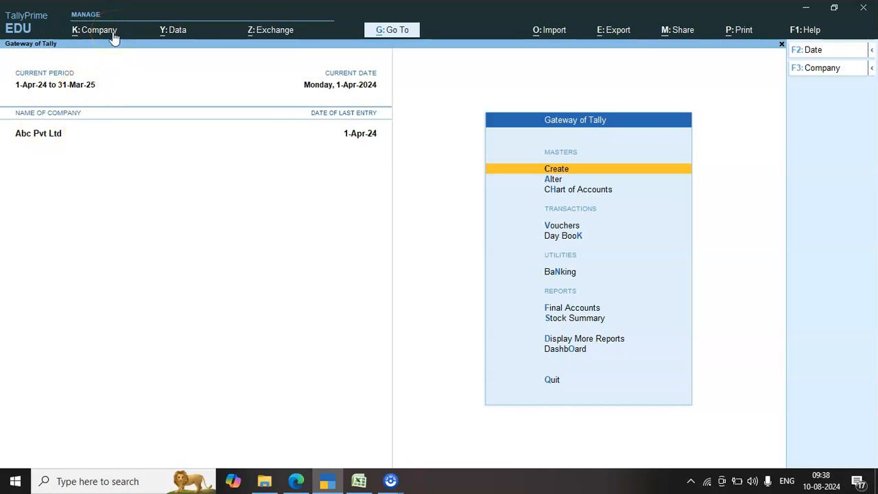
Check the financial year and books beginning dates in the company details of Abc Pvt Ltd, leaving them unaltered
left_click(112, 32)
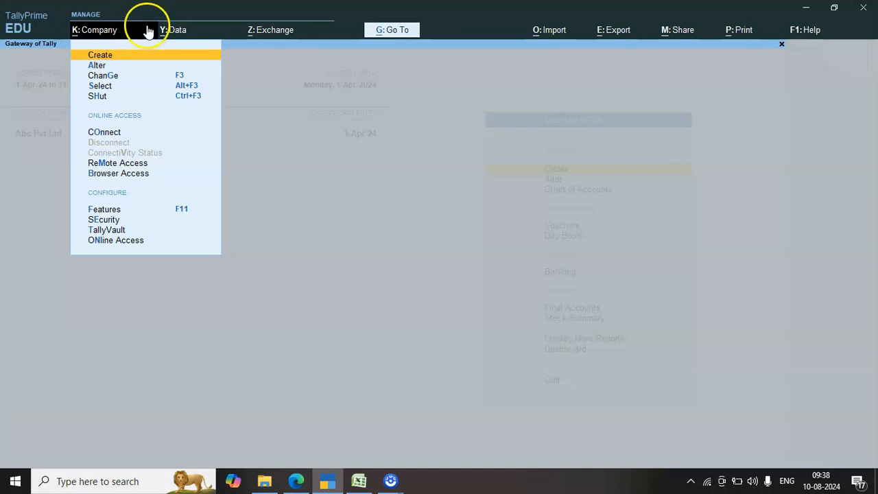
key("Down")
key("Down")
key("Down")
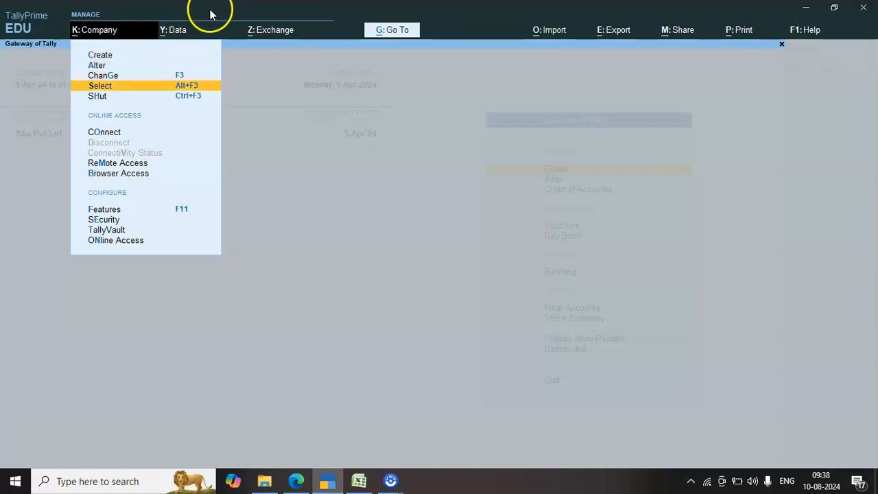
key("Up")
key("Up")
key("Return")
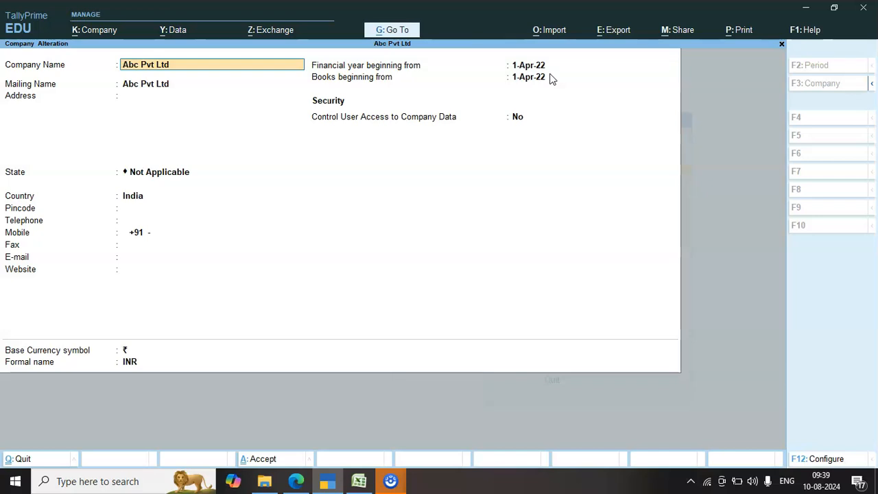
key("Escape")
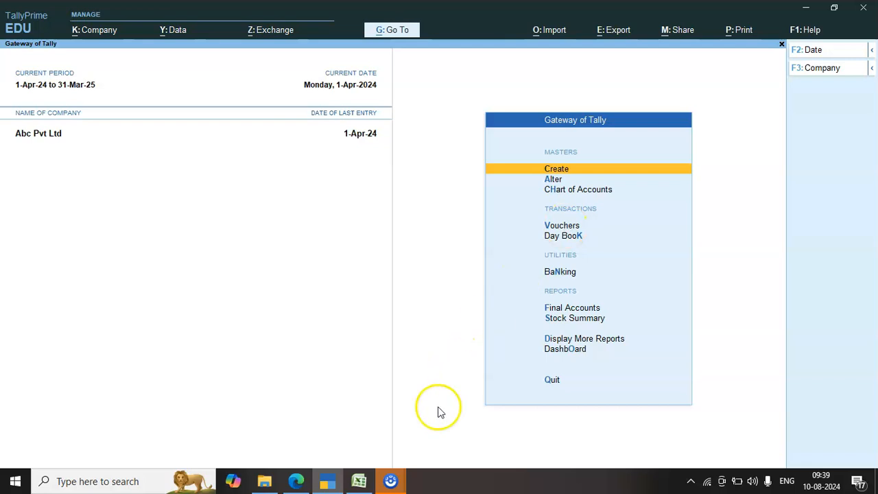
Switch to the Excel workbook and examine the financial years listed under SPLIT COMPANY DATA in cells H8 to J8
left_click(359, 478)
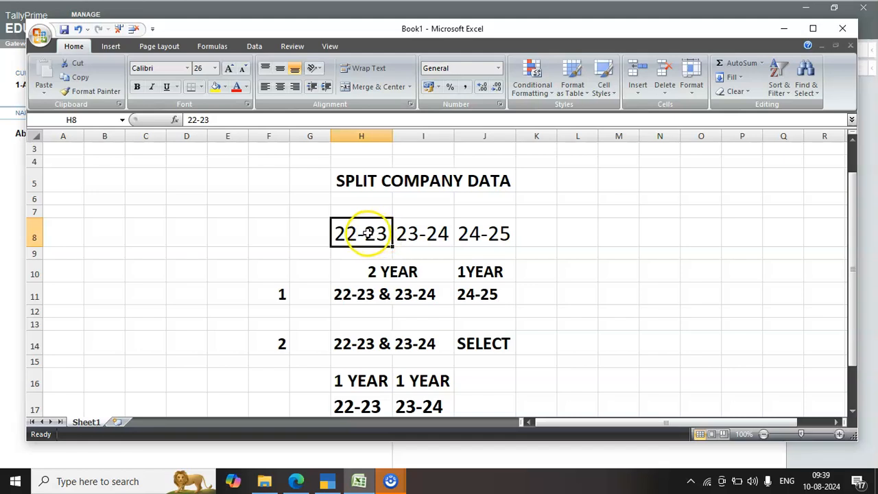
key("Right")
key("Right")
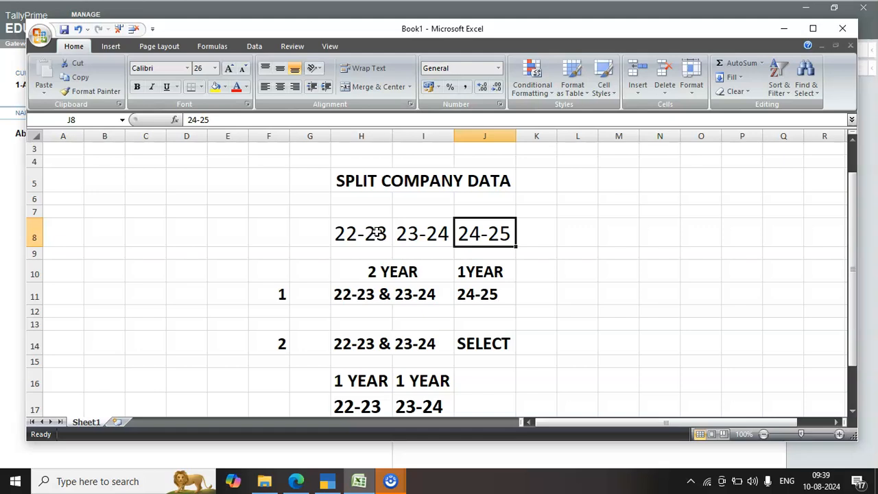
key("Left")
key("Left")
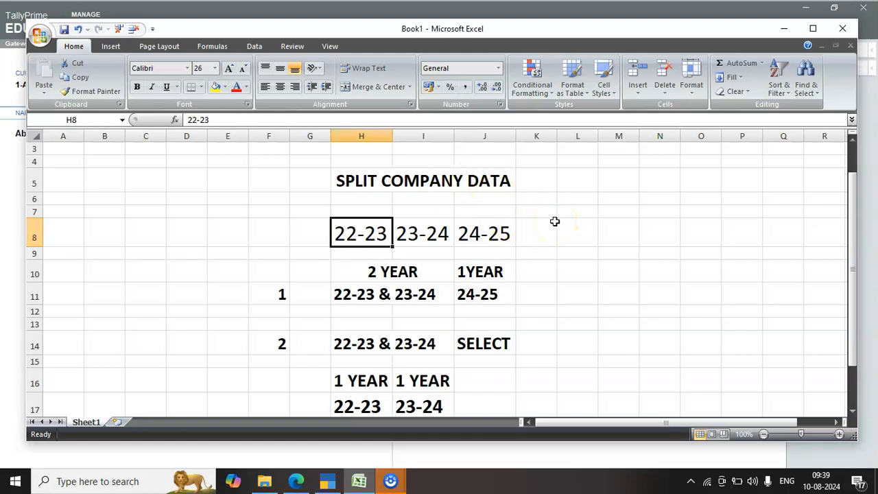
key("Right")
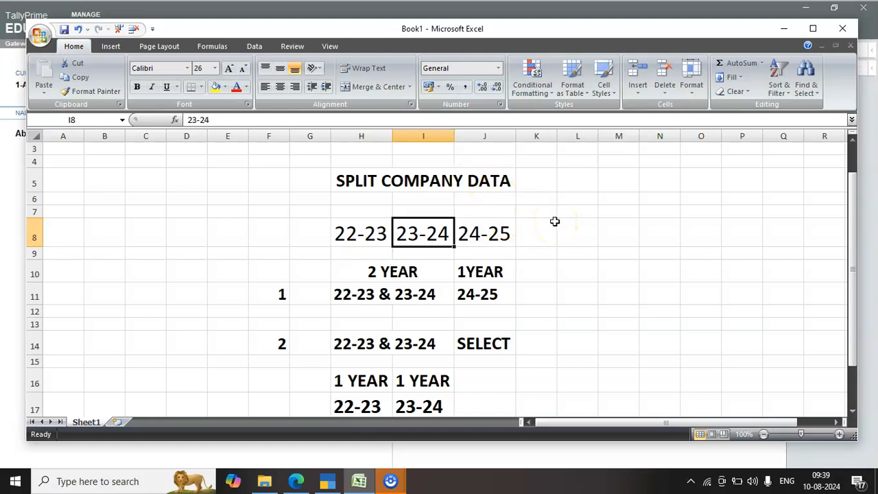
key("Right")
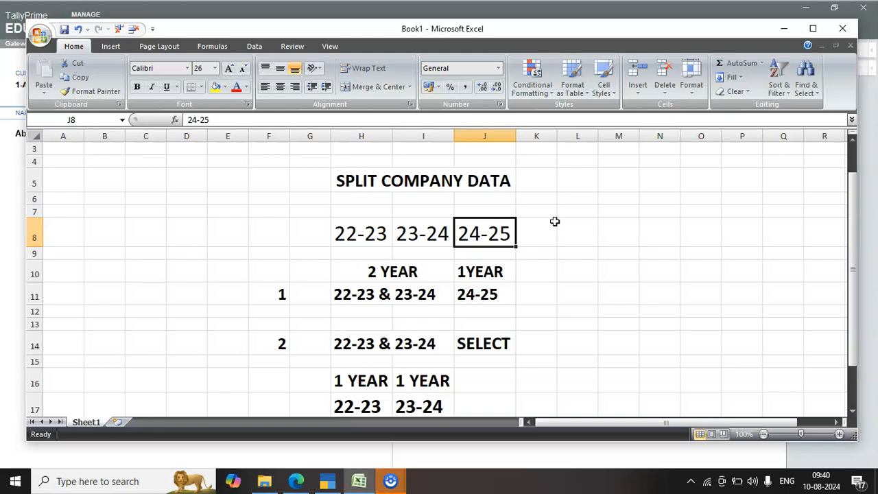
Examine split option 1 in rows 10 and 11, comparing its two-year group with its single-year group
key("Down")
key("Down")
key("Down")
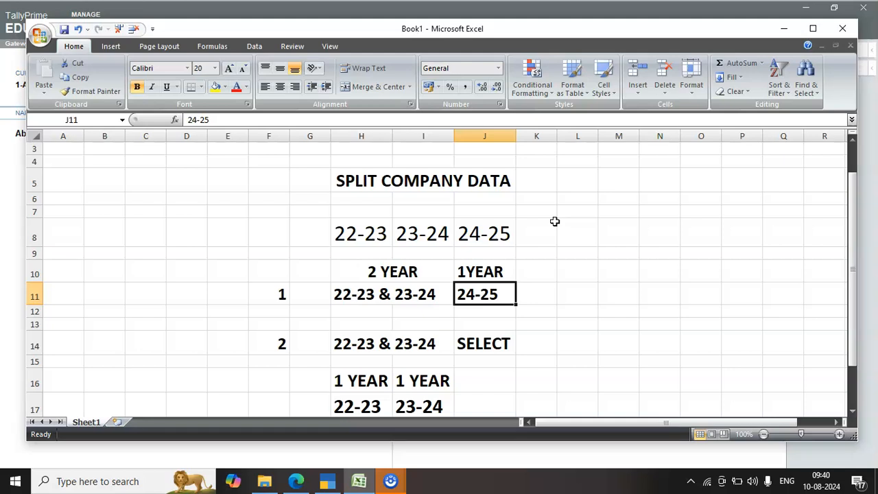
key("Up")
key("Down")
key("Left")
key("Left")
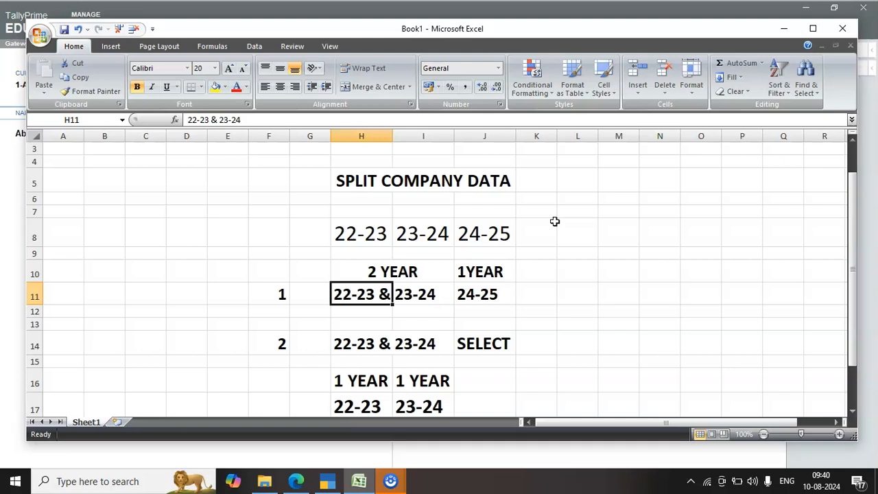
key("Up")
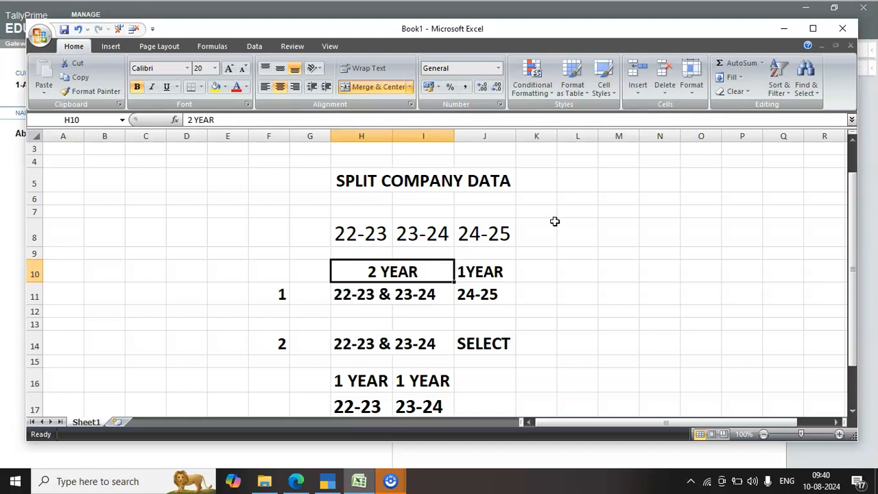
key("Right")
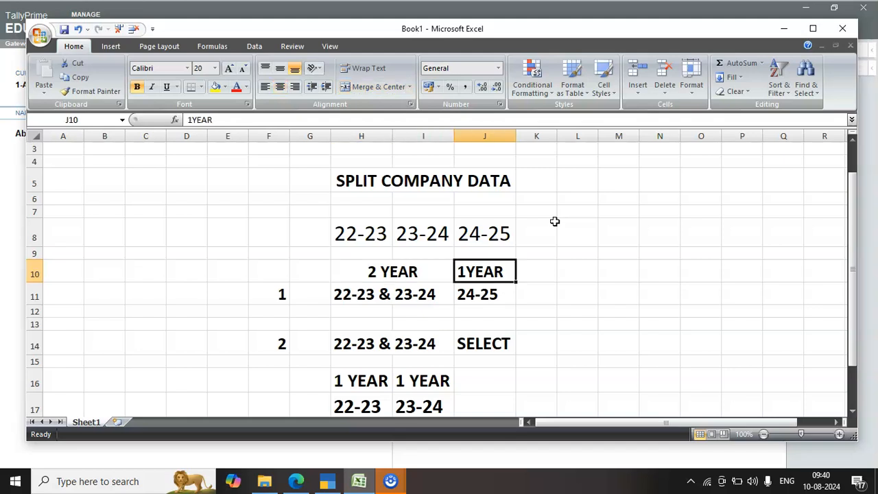
key("Down")
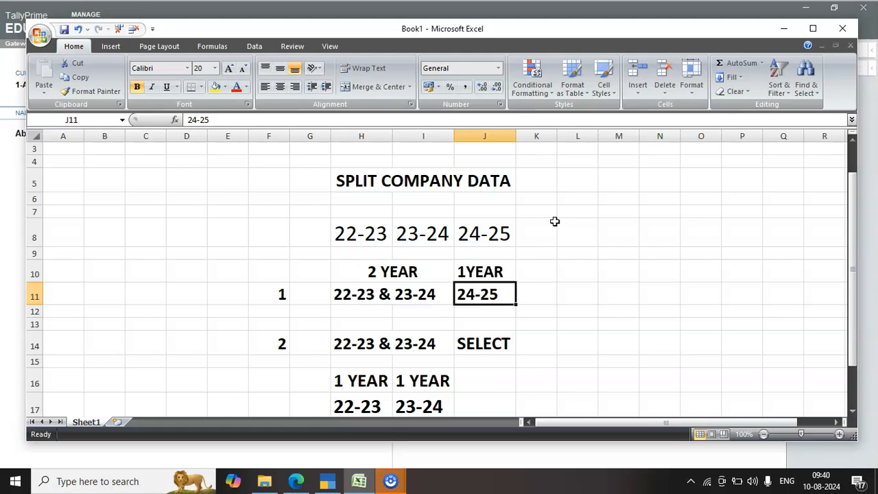
key("Left")
key("Left")
key("Up")
key("Up")
key("Up")
key("Up")
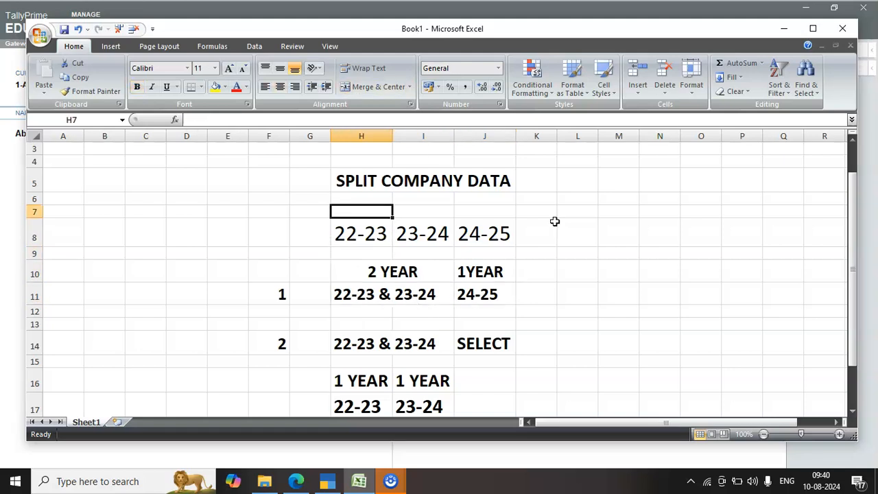
Review the three financial years in row 8 again, ending at the single-year entry of split option 1 in J11
key("Down")
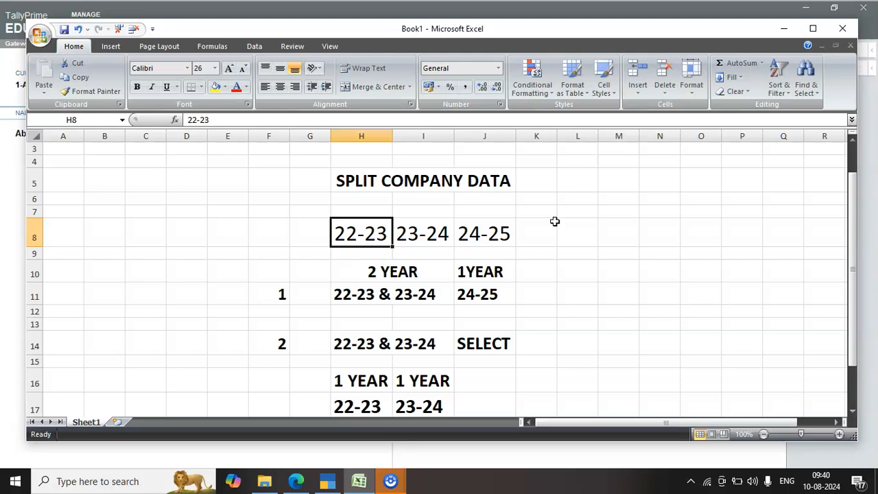
key("Right")
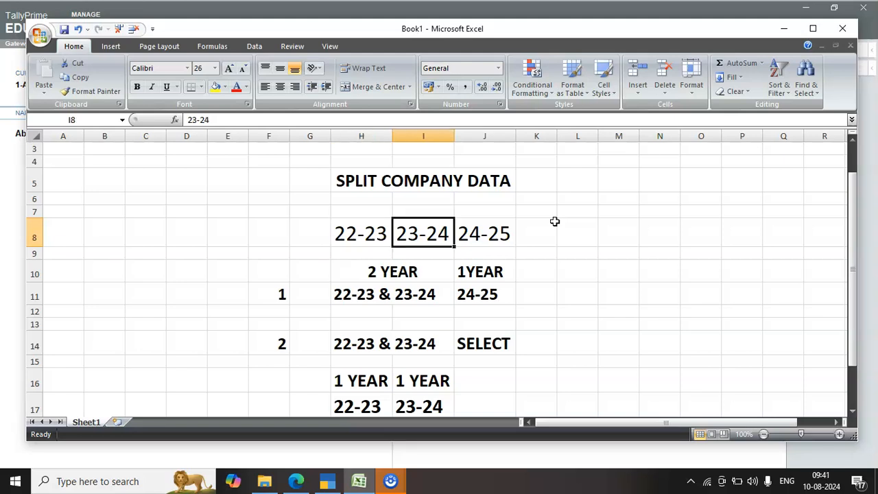
key("Right")
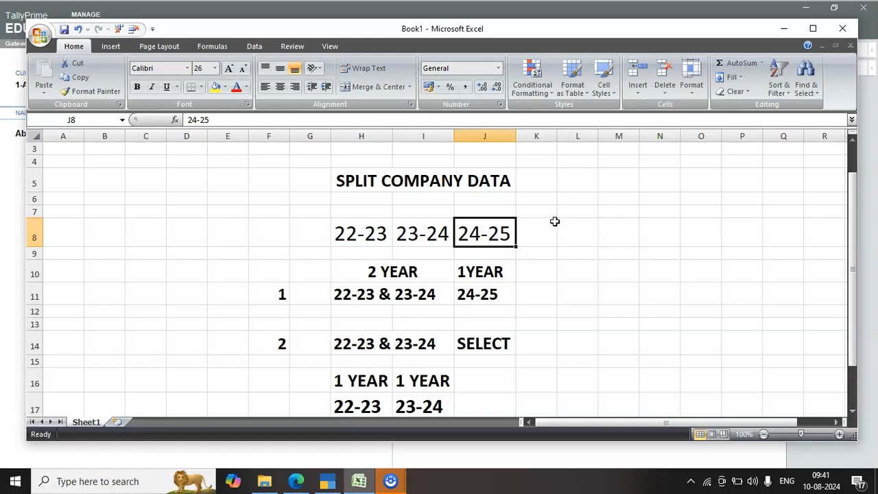
key("Left")
key("Left")
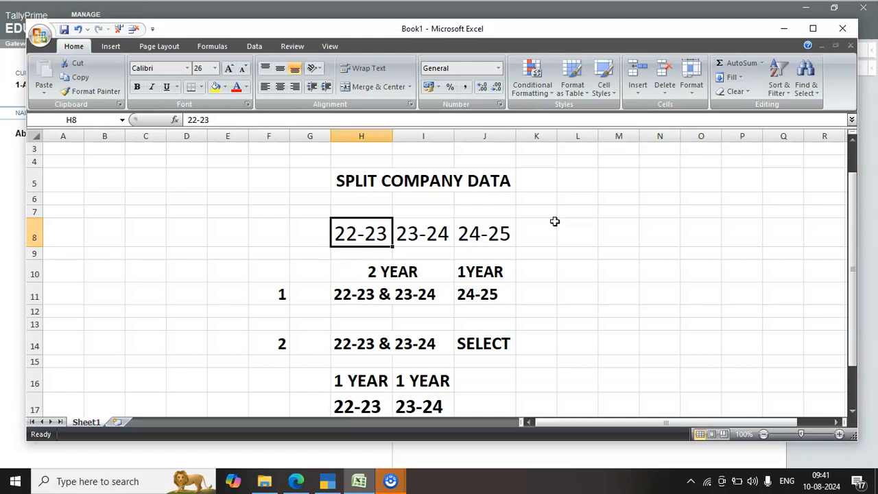
key("Right")
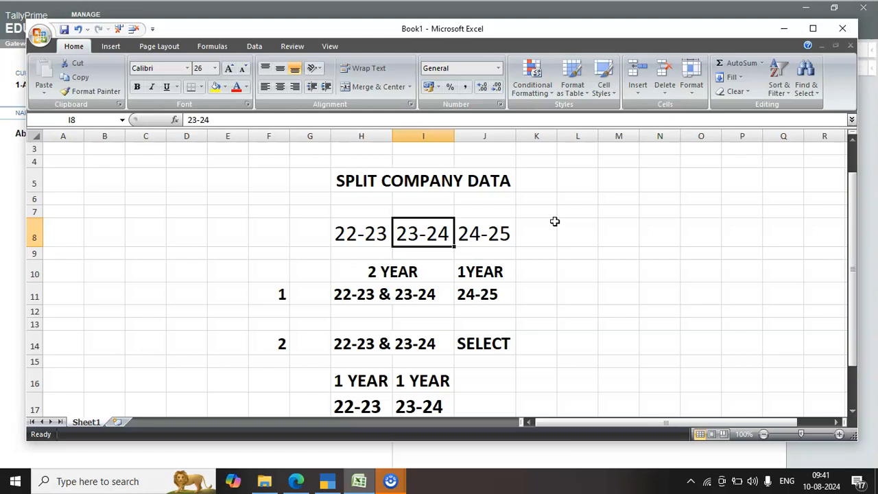
key("Right")
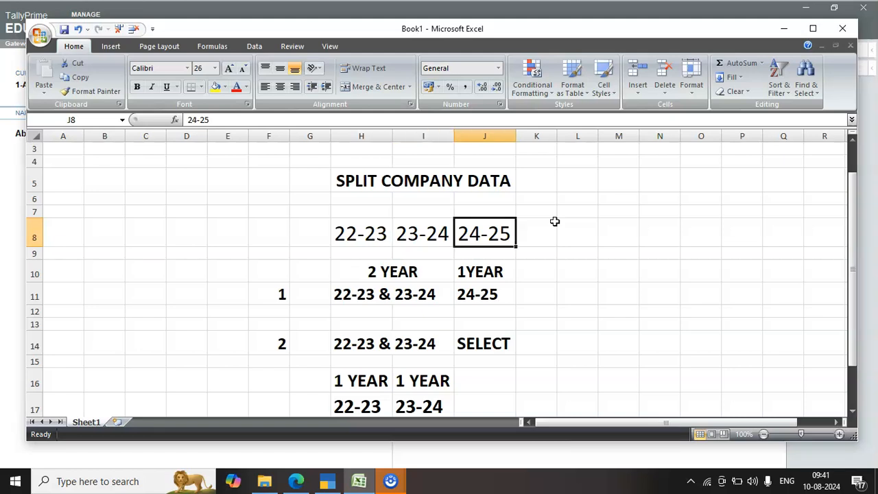
key("Left")
key("Left")
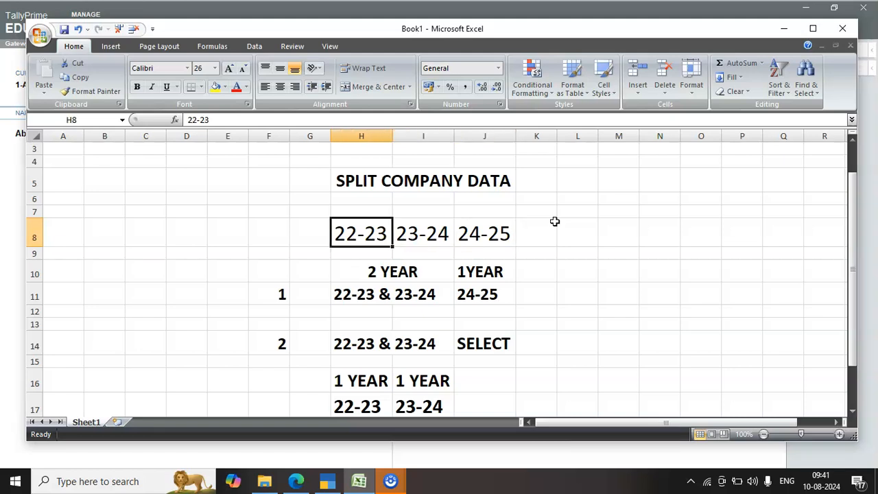
key("Right")
key("Right")
key("Down")
key("Down")
key("Down")
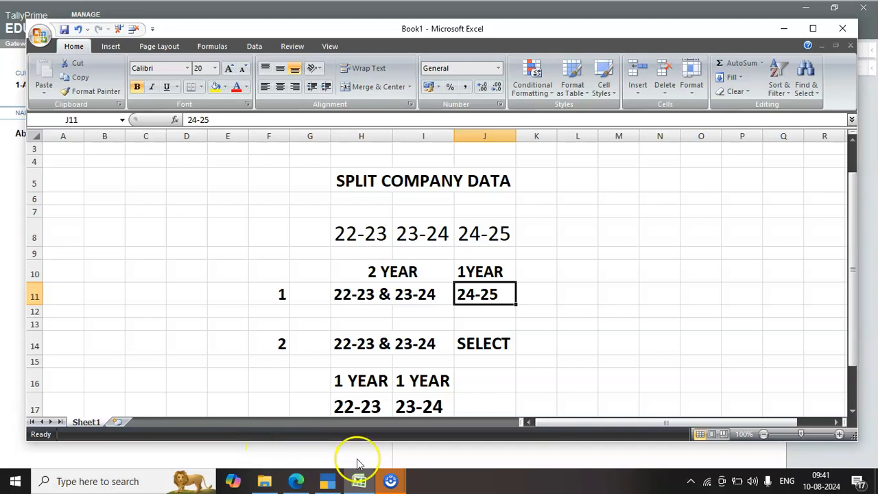
Switch to TallyPrime and verify the data of Abc Pvt Ltd for errors that might occur while splitting
left_click(328, 480)
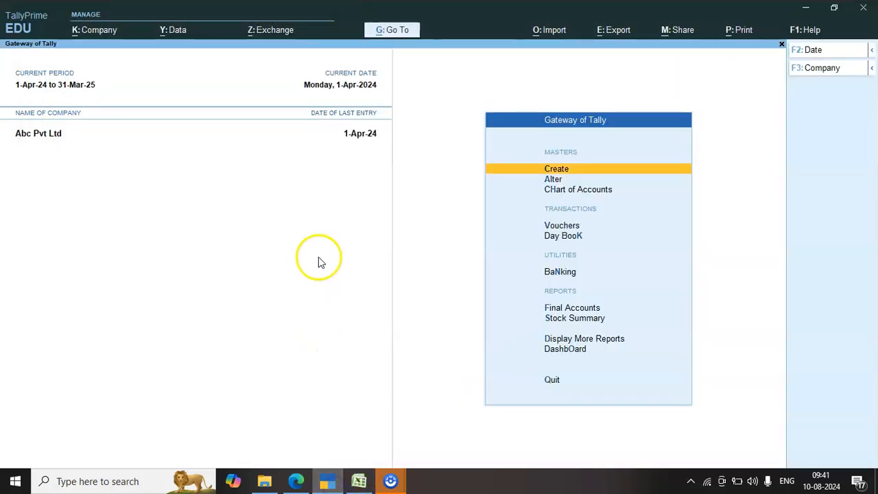
left_click(175, 31)
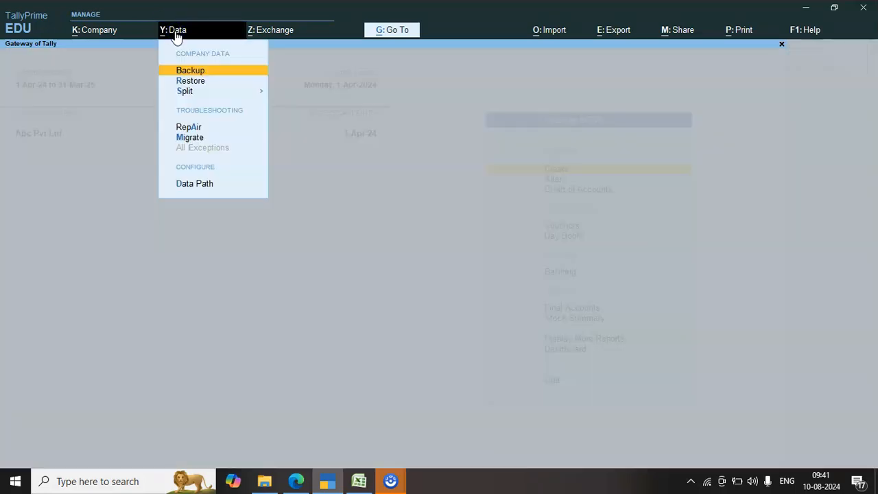
key("Down")
key("Down")
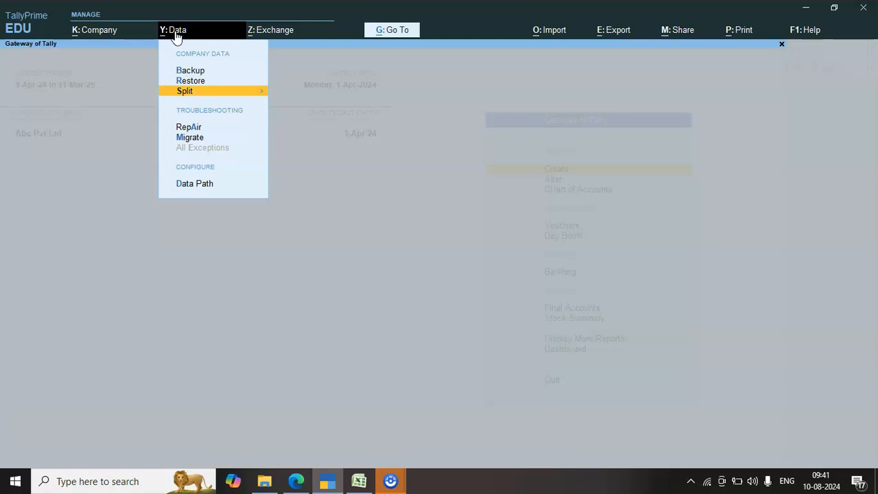
key("Return")
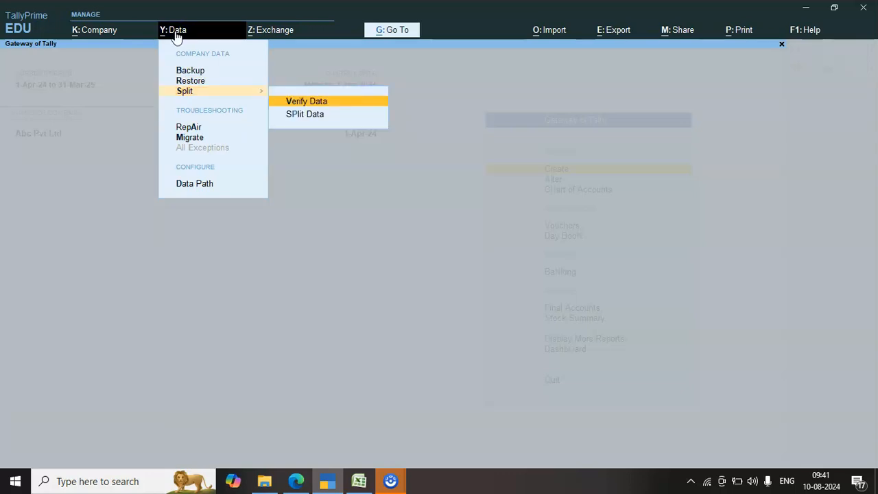
key("Down")
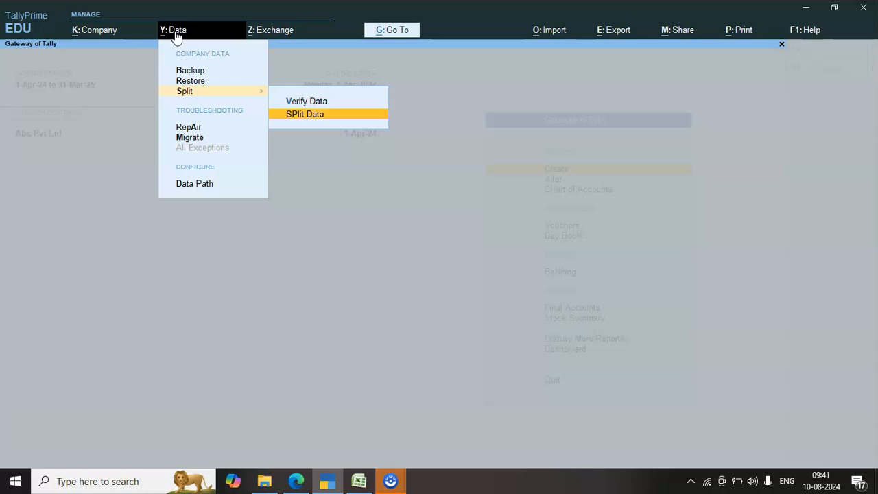
key("Up")
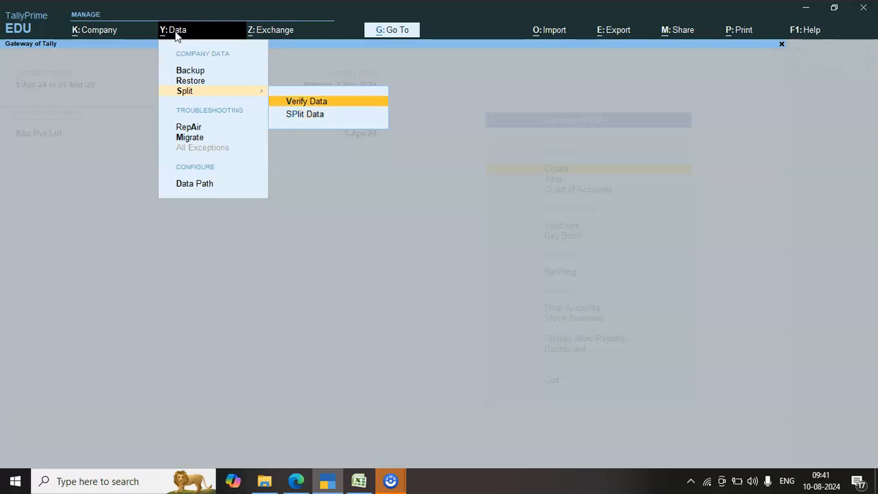
key("Return")
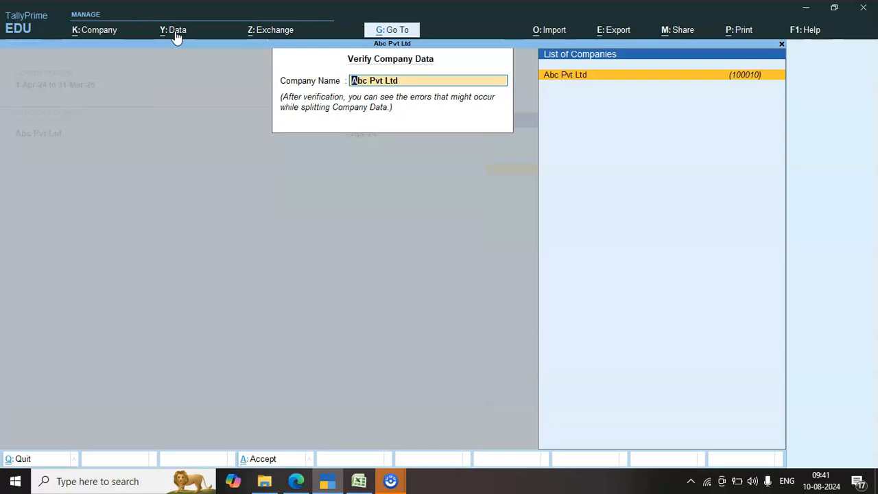
key("Return")
key("Return")
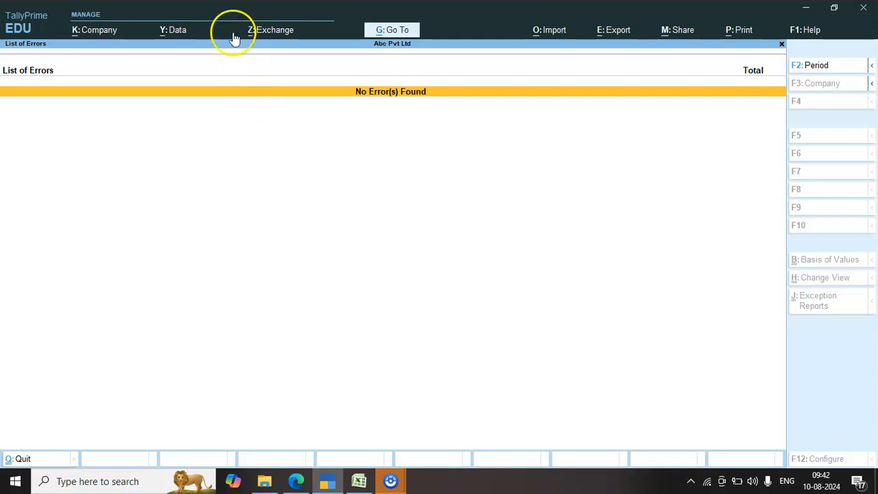
Repeat the pre-split data verification for Abc Pvt Ltd
left_click(174, 31)
key("Down")
key("Down")
key("Return")
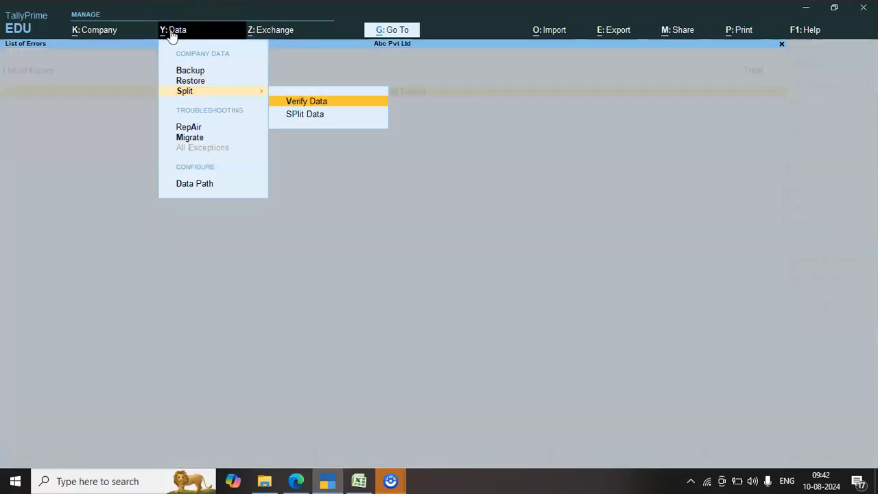
key("Return")
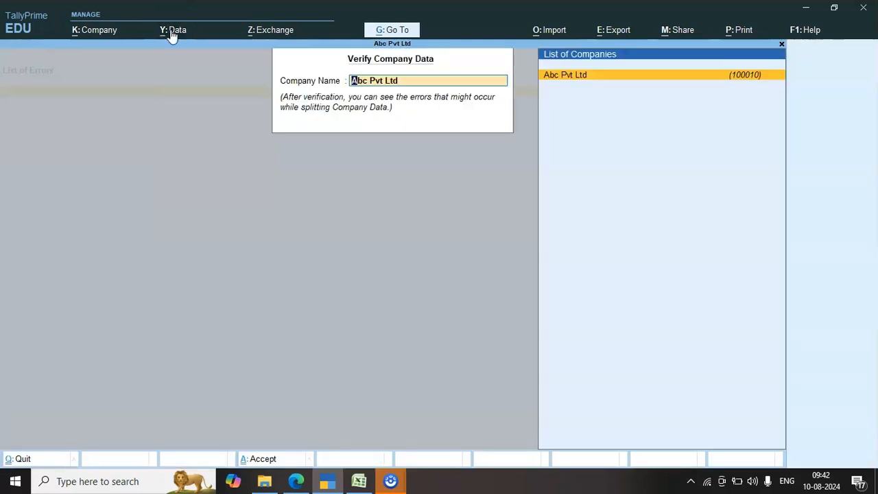
key("Return")
key("Return")
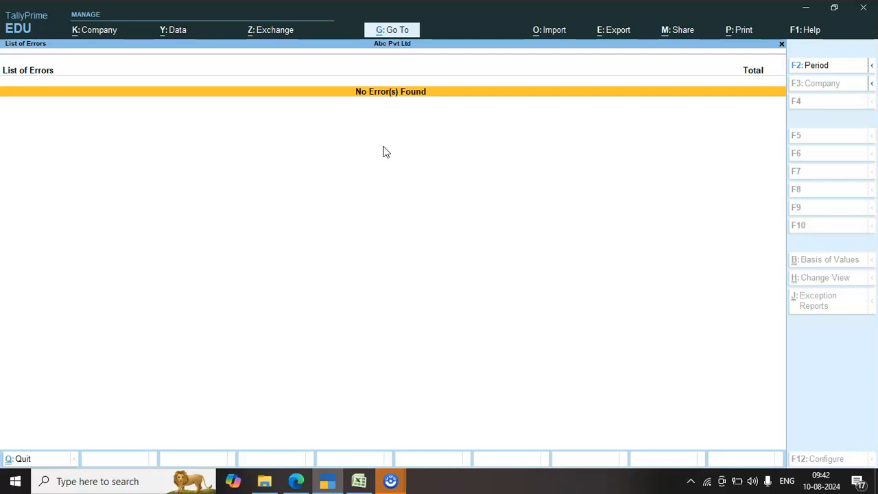
Split the data of Abc Pvt Ltd from 1-Apr-24 into two companies and return to the Gateway of Tally
left_click(169, 32)
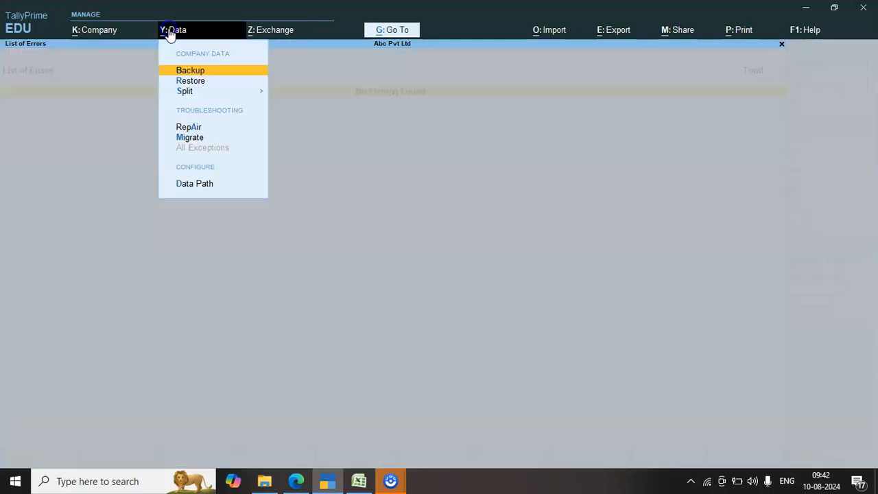
key("Down")
key("Down")
key("Return")
key("Down")
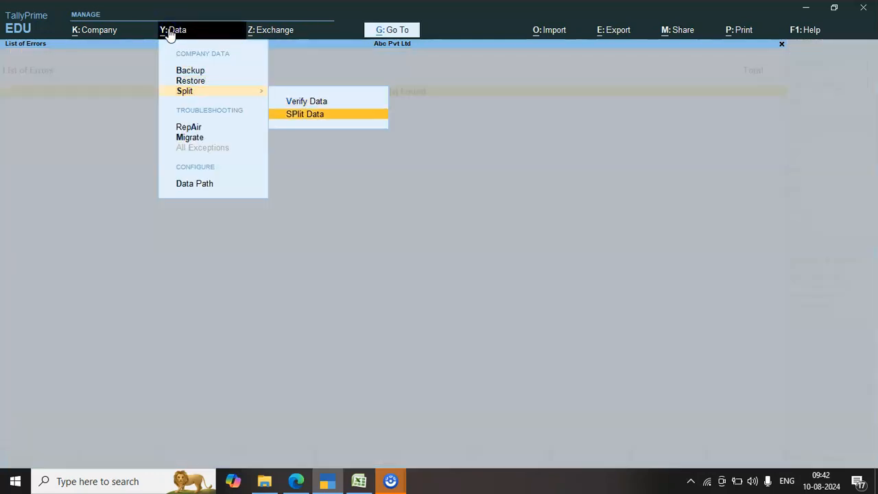
key("Return")
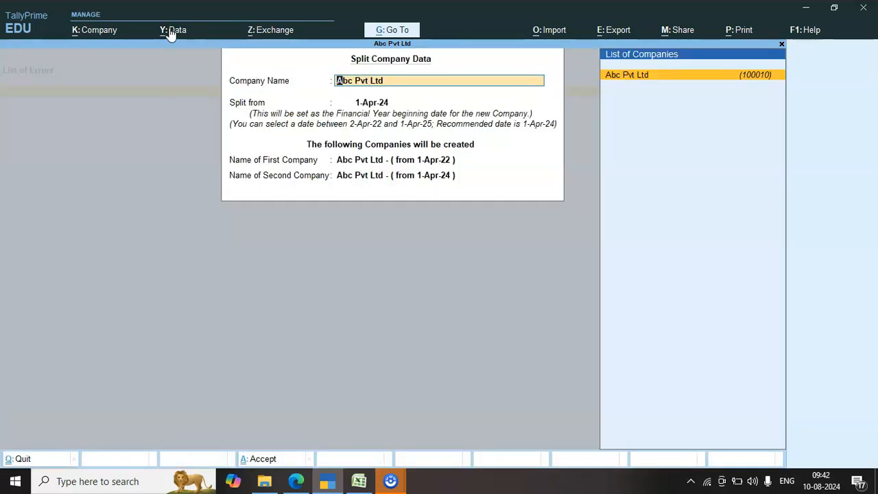
key("Return")
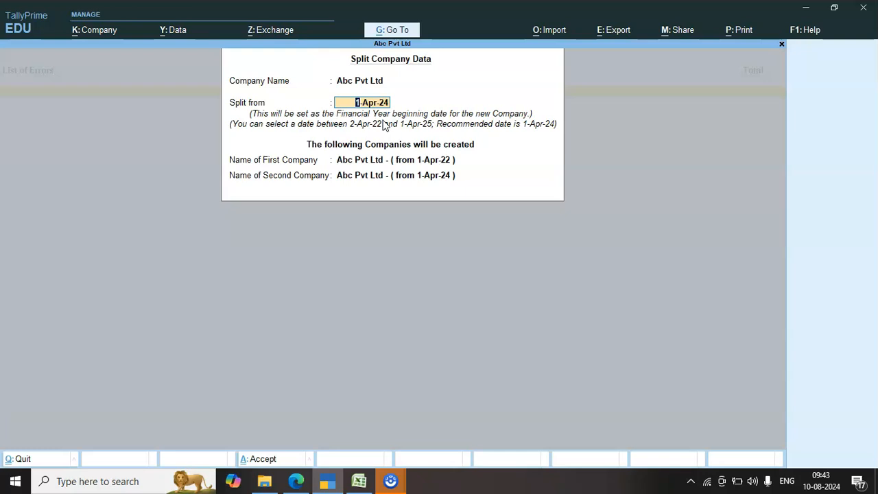
key("Return")
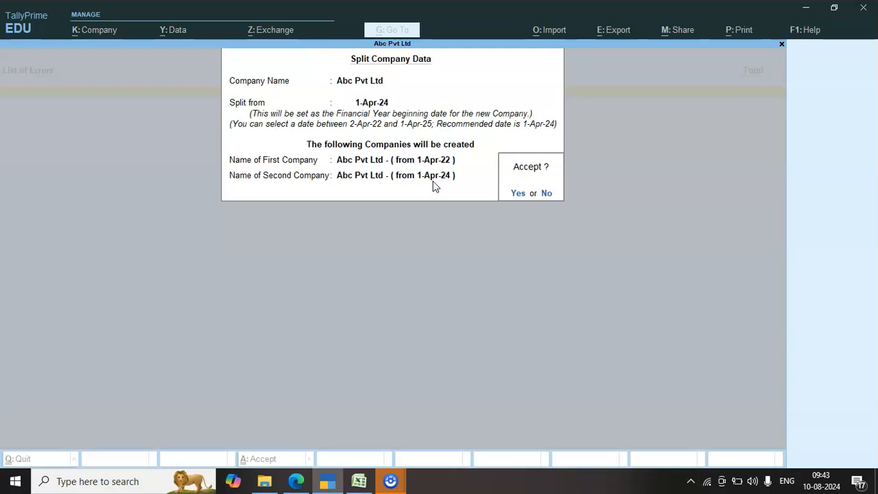
key("y")
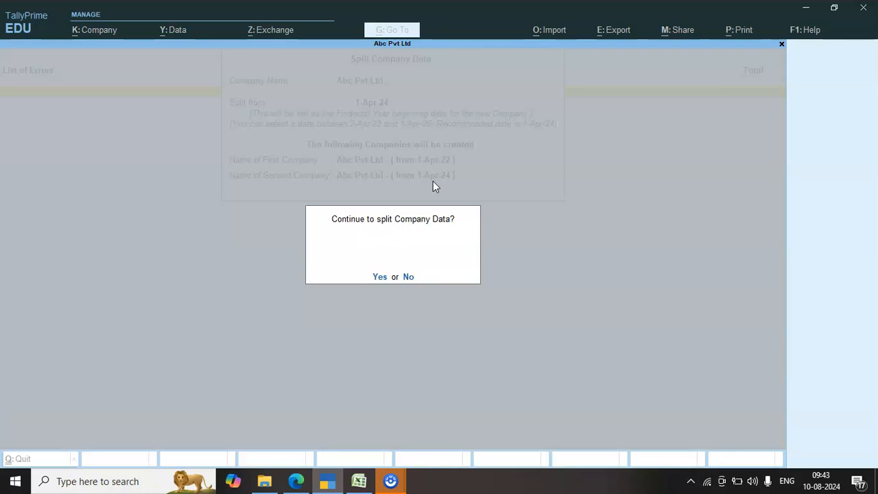
key("y")
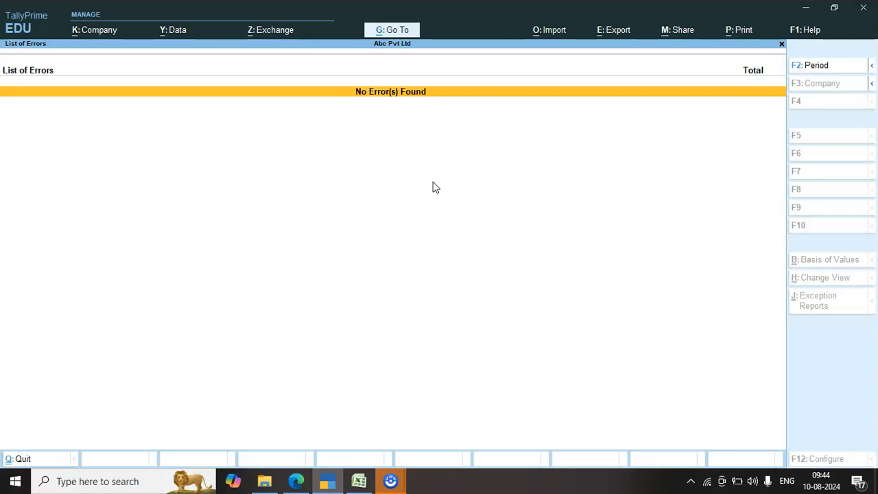
key("Escape")
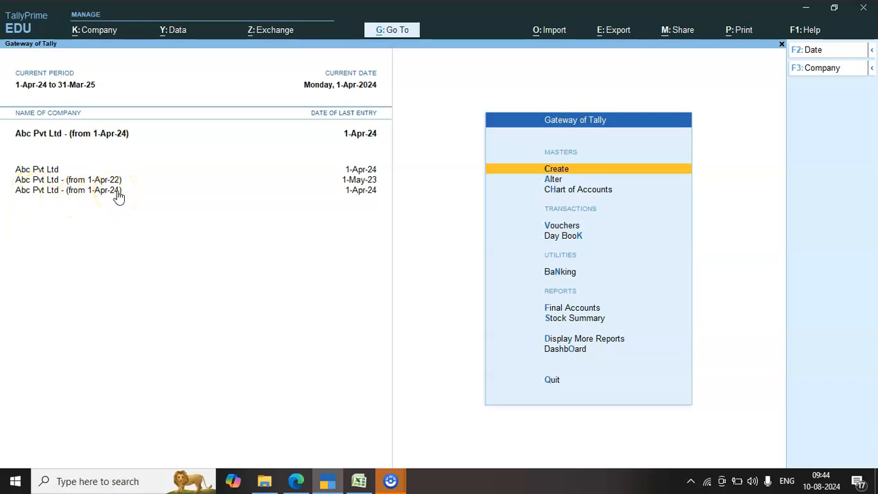
Switch to the Excel workbook and review the two-year group of split option 1 in row 11
left_click(359, 481)
key("Left")
key("Left")
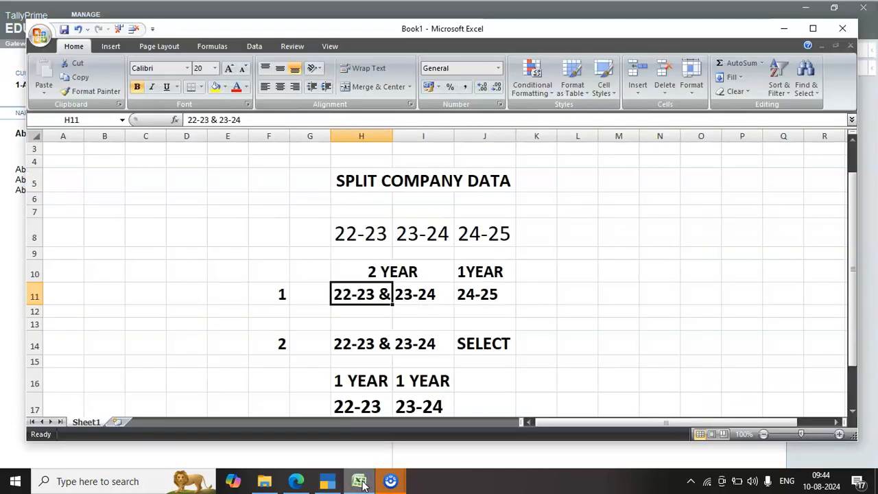
key("Right")
key("Left")
key("Right")
key("Left")
key("Up")
key("Down")
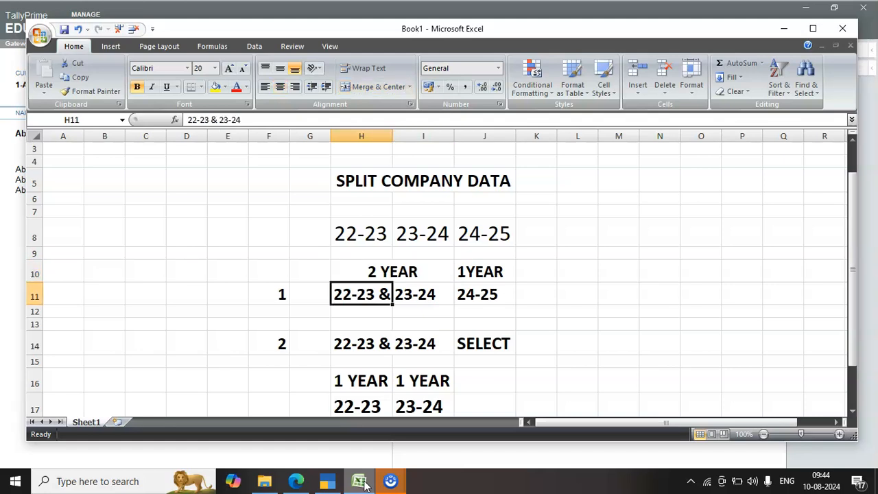
Examine split option 2 in rows 14 to 17, comparing the combined two-year entry with its separate single-year entries
key("Down")
key("Down")
key("Down")
key("Down")
key("Down")
key("Down")
key("Down")
key("Up")
key("Up")
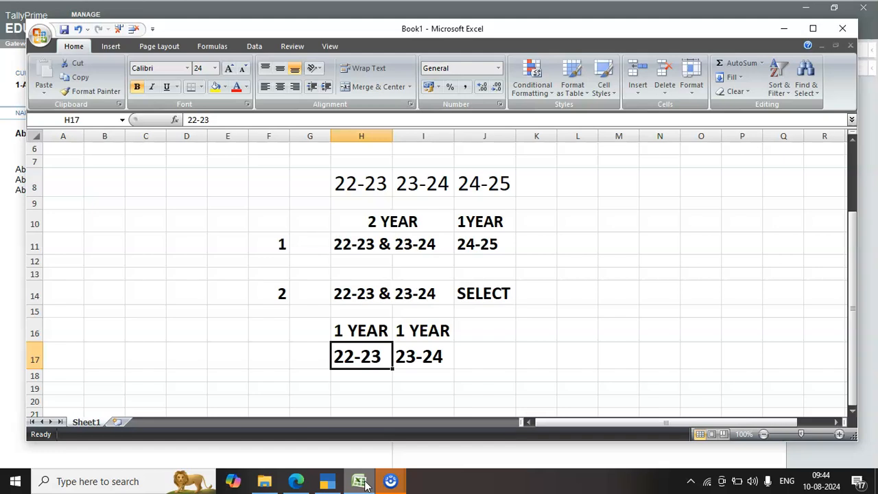
key("Right")
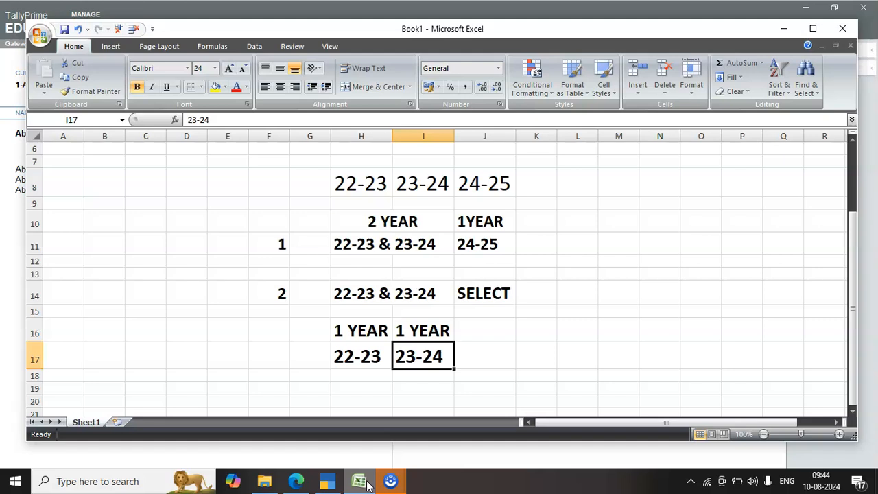
left_click(356, 293)
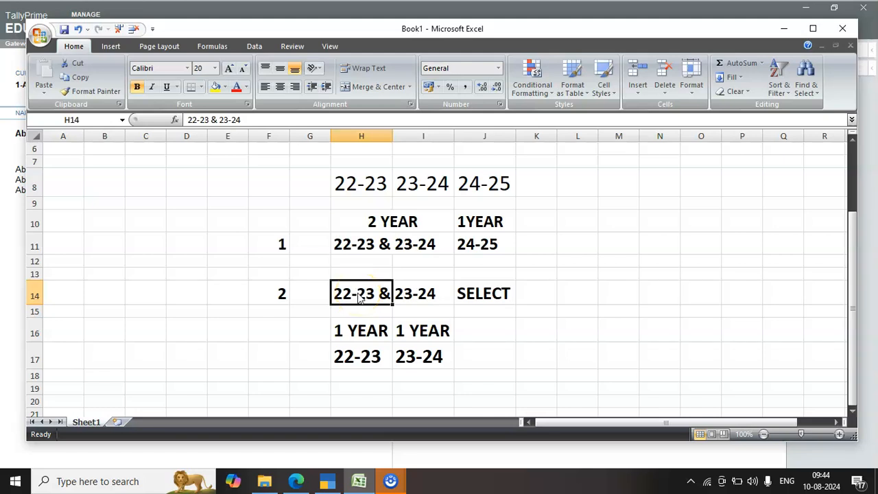
Switch to TallyPrime and make Abc Pvt Ltd - (from 1-Apr-22) the active company
left_click(330, 476)
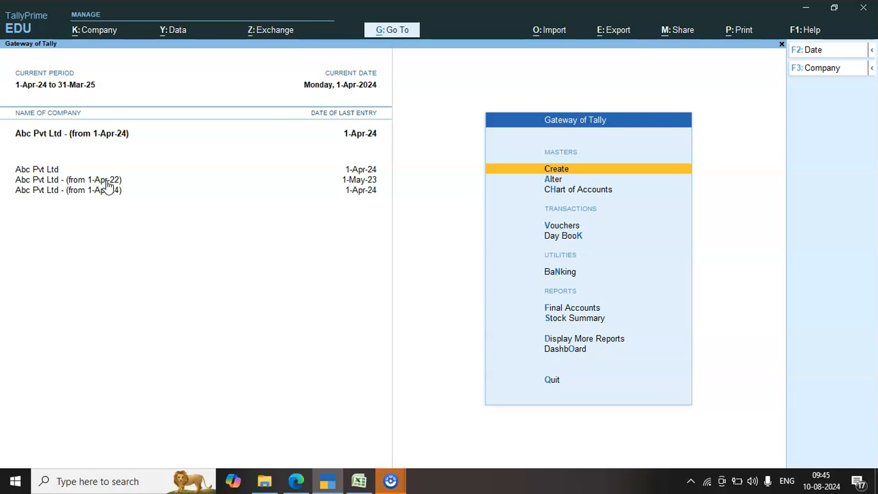
left_click(107, 181)
left_click(115, 139)
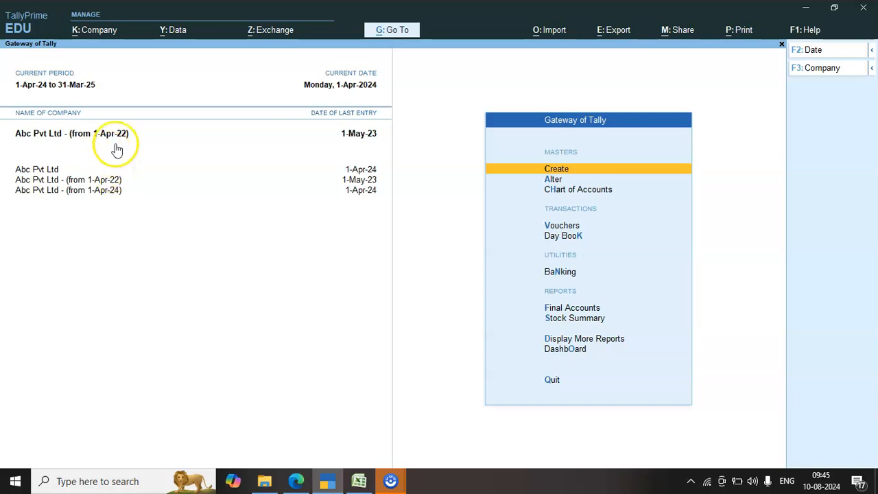
left_click(119, 108)
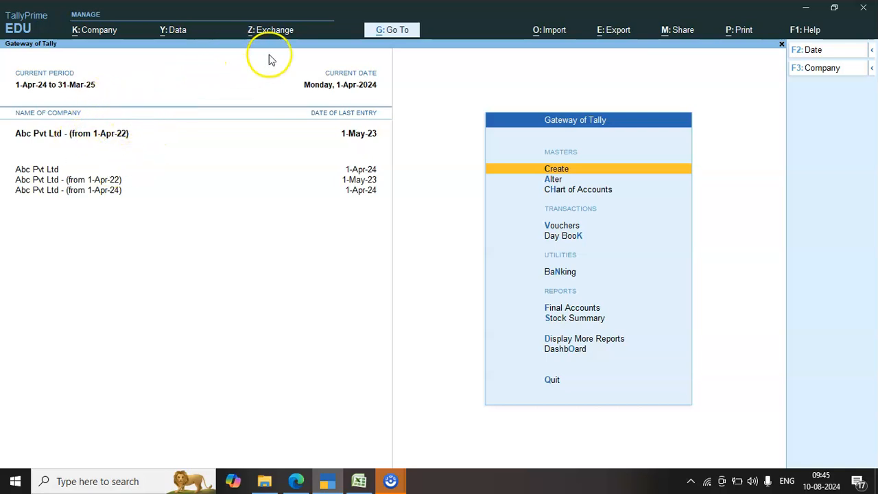
Verify the data of Abc Pvt Ltd - (from 1-Apr-22) for errors that might occur while splitting
left_click(172, 34)
key("Down")
key("Down")
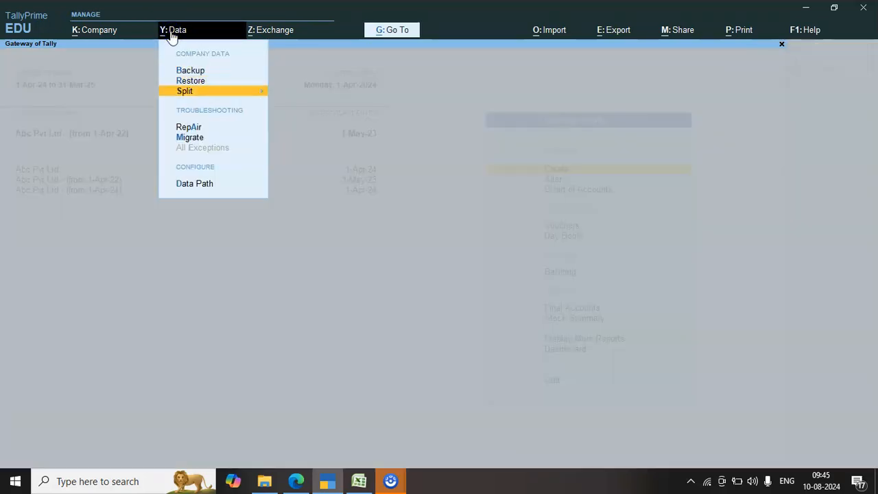
key("Return")
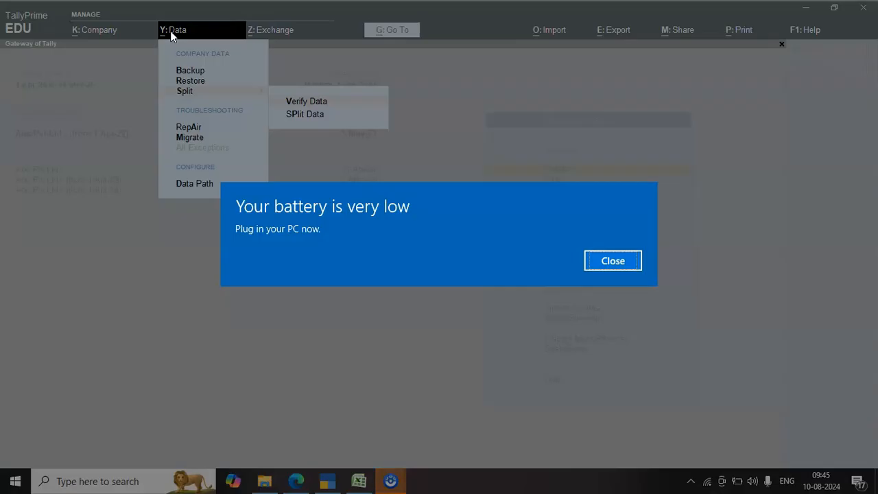
key("Return")
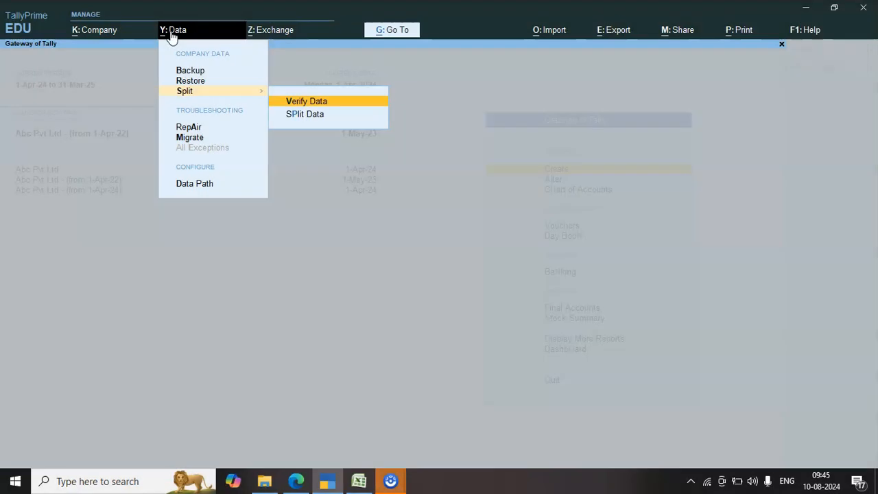
key("Return")
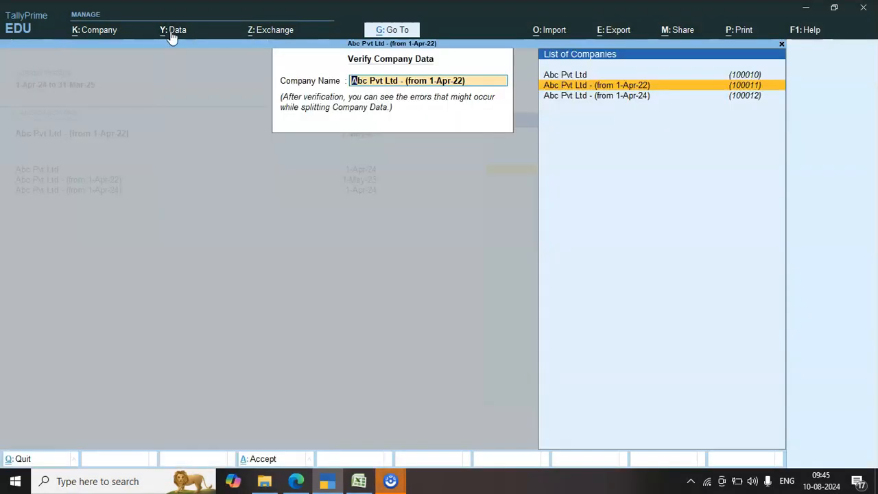
left_click(649, 89)
key("Return")
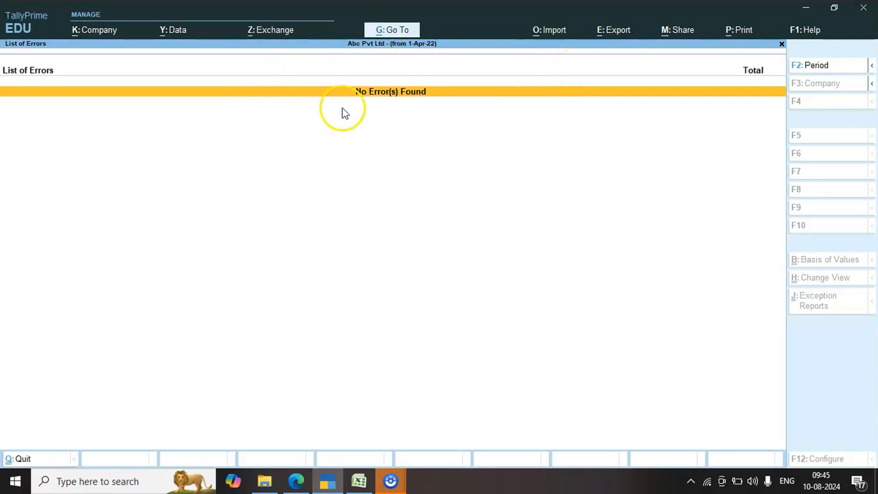
Split the data of Abc Pvt Ltd - (from 1-Apr-22) from 1-Apr-23 into two single-year companies and return to the Gateway of Tally
left_click(165, 34)
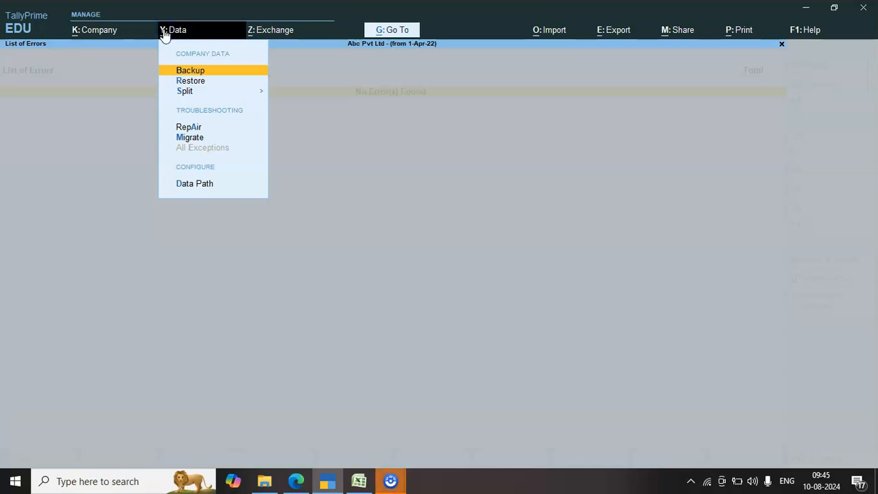
key("Down")
key("Down")
key("Return")
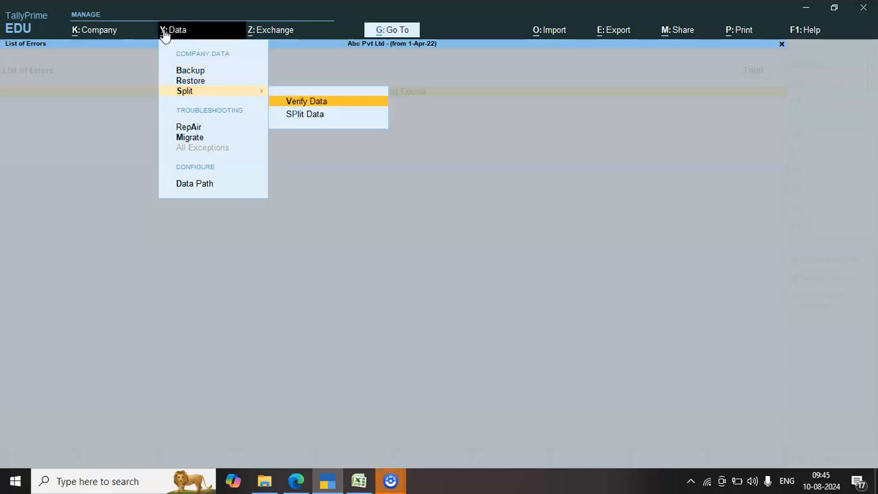
key("Down")
key("Return")
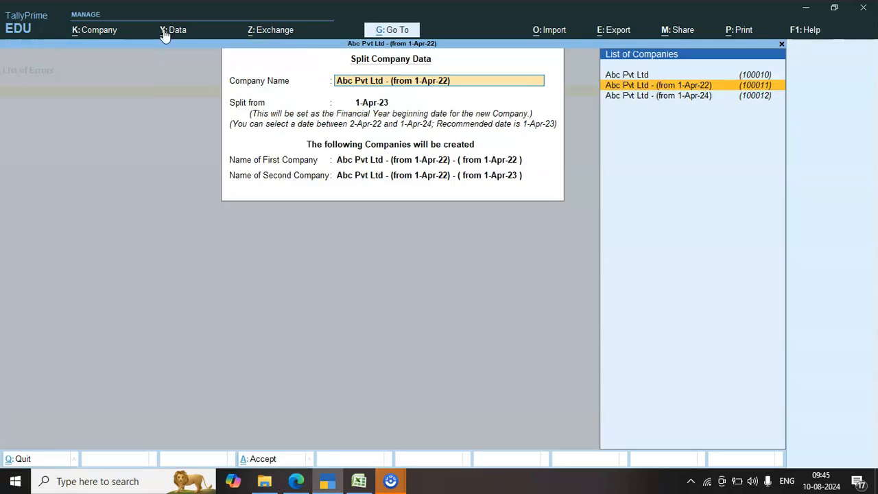
key("Return")
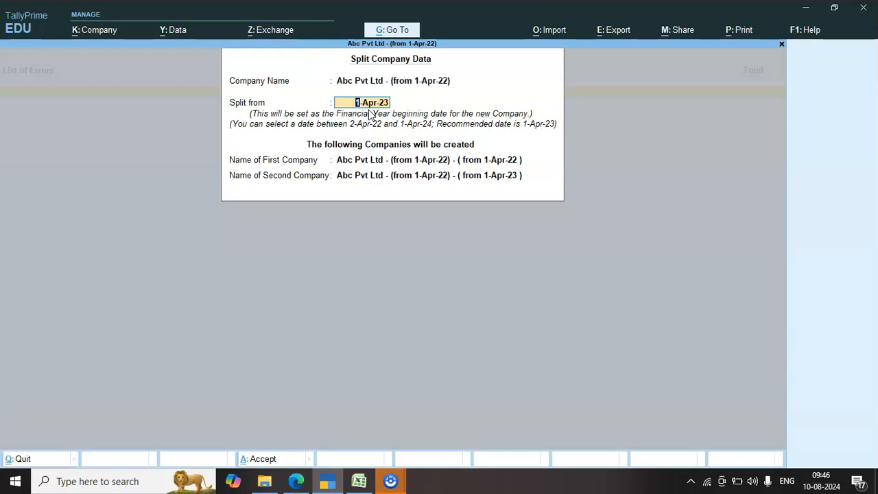
key("Return")
key("Escape")
left_click(380, 194)
key("Return")
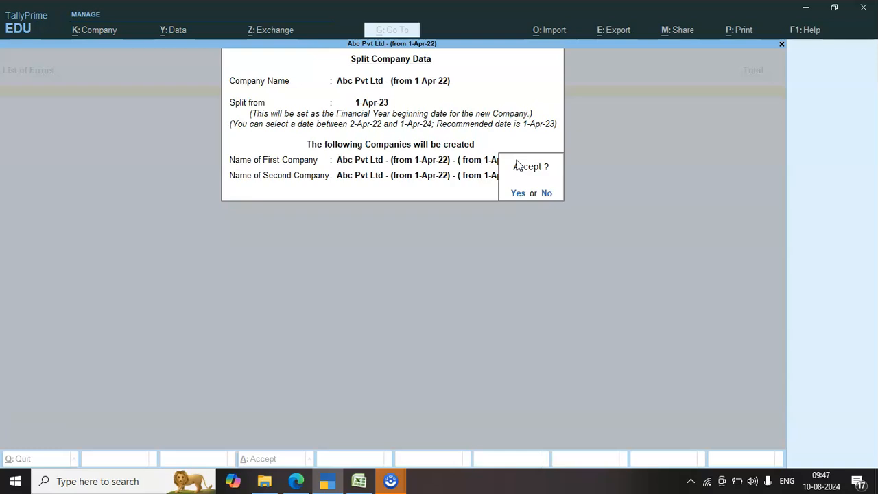
key("Return")
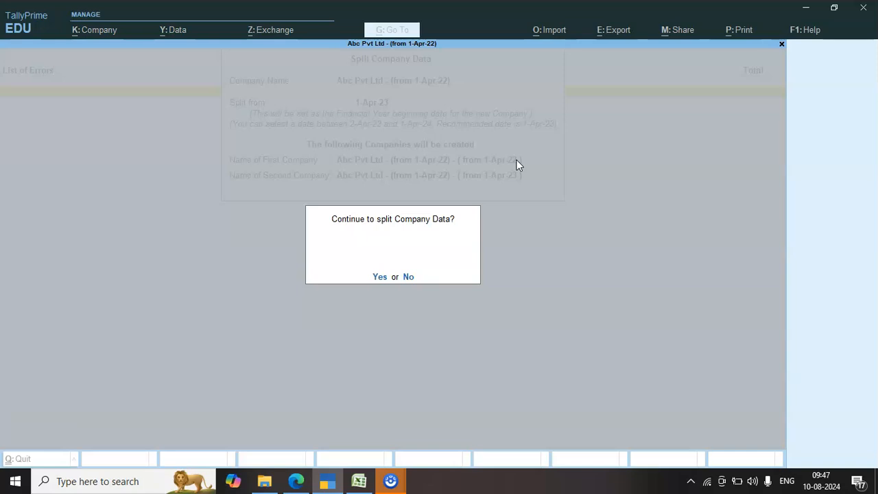
key("Return")
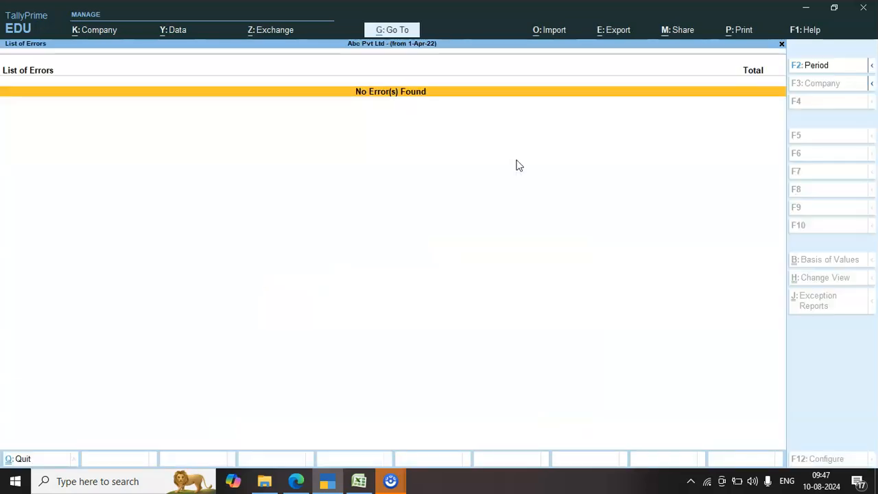
key("Escape")
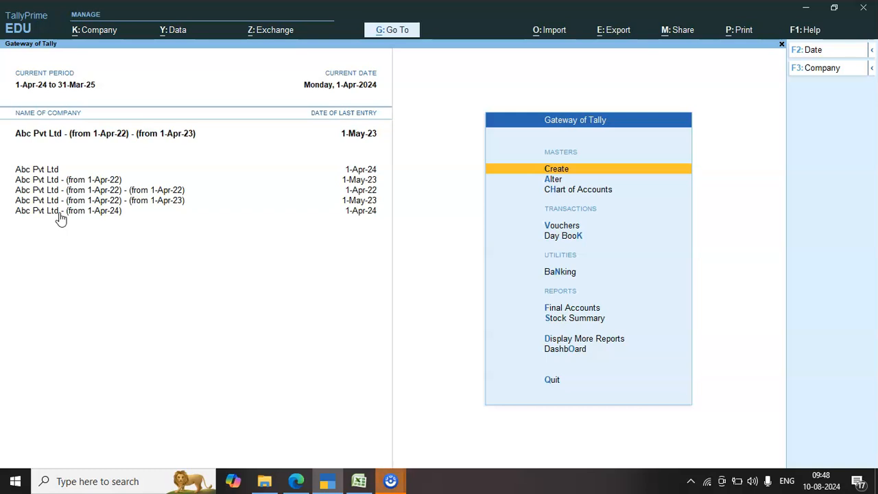
key("alt")
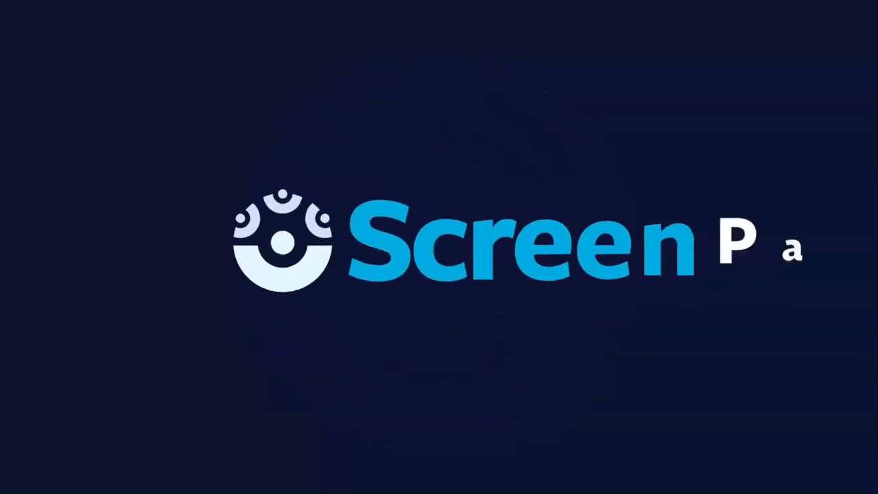